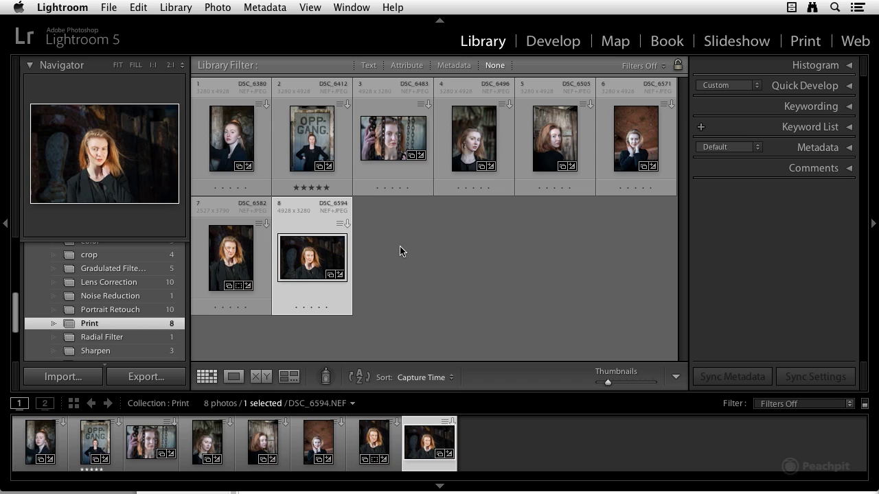
# Select all eight photos in the Print collection and open the export settings for them.
pyautogui.moveTo(312, 257)
pyautogui.press('super+a')
pyautogui.click(328, 462)
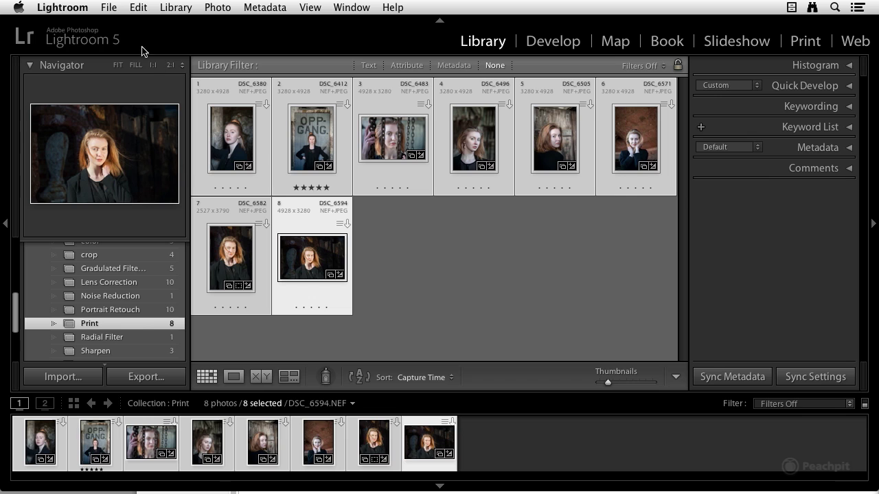
pyautogui.click(110, 8)
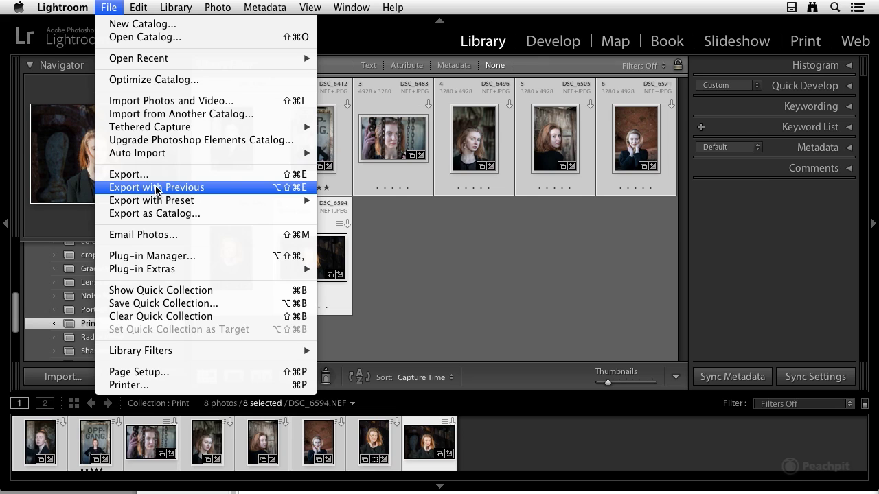
pyautogui.moveTo(269, 205)
pyautogui.moveTo(133, 204)
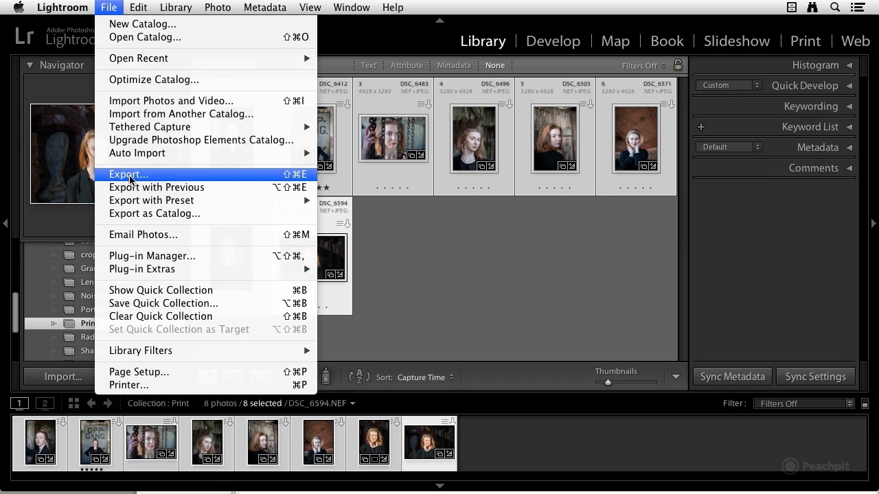
pyautogui.click(129, 180)
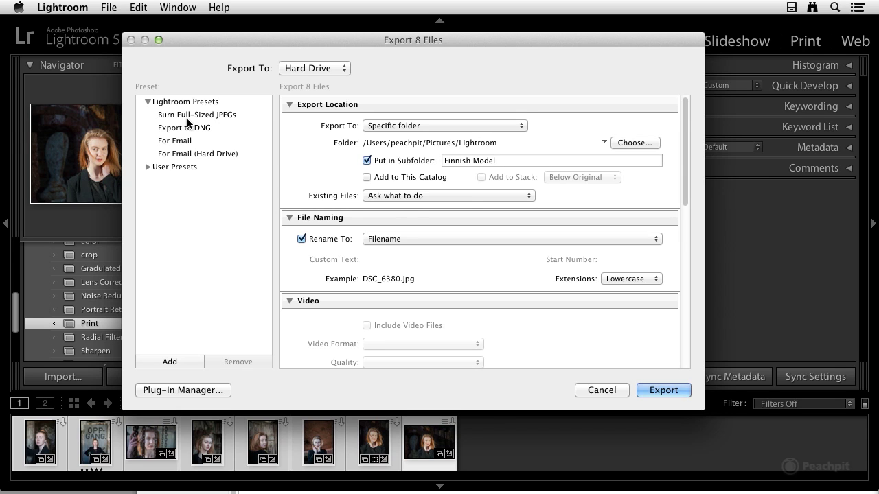
# Choose Hard Drive as the export destination for the selected photos.
pyautogui.click(324, 70)
pyautogui.click(331, 69)
pyautogui.click(329, 68)
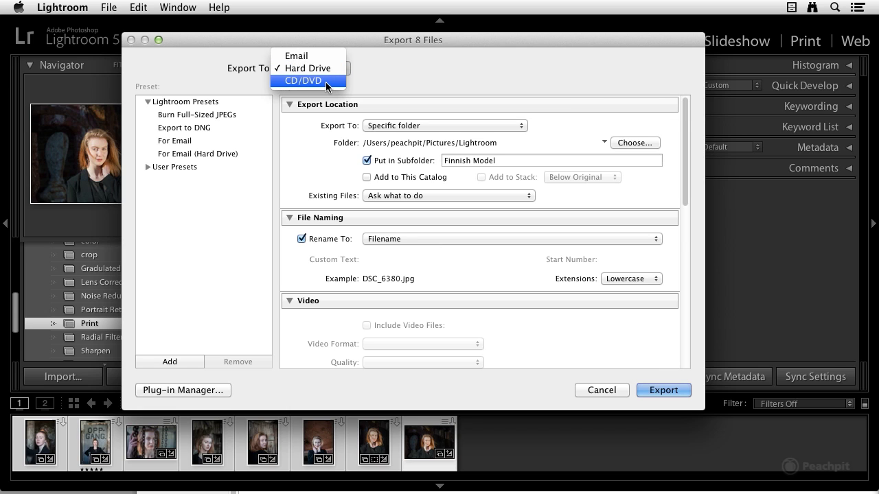
pyautogui.click(324, 69)
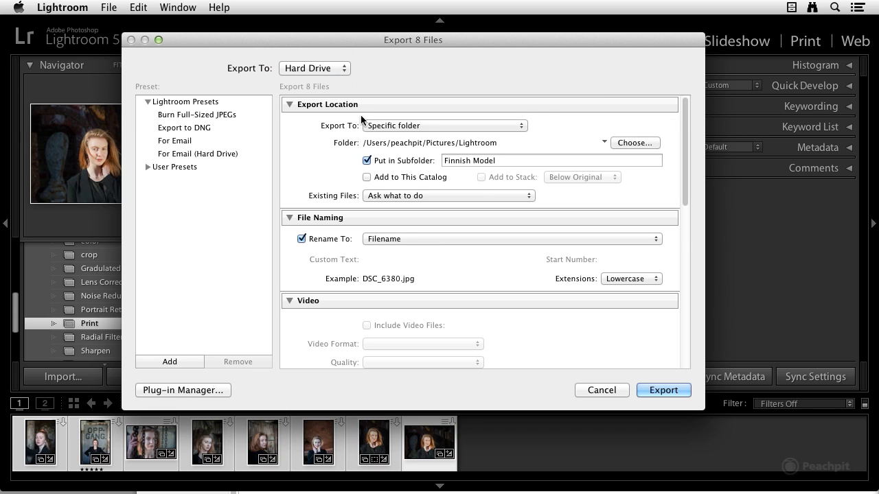
# Export to a specific folder, choose the Lightroom folder in Pictures, and select the subfolder name for editing.
pyautogui.click(413, 127)
pyautogui.click(412, 127)
pyautogui.click(635, 143)
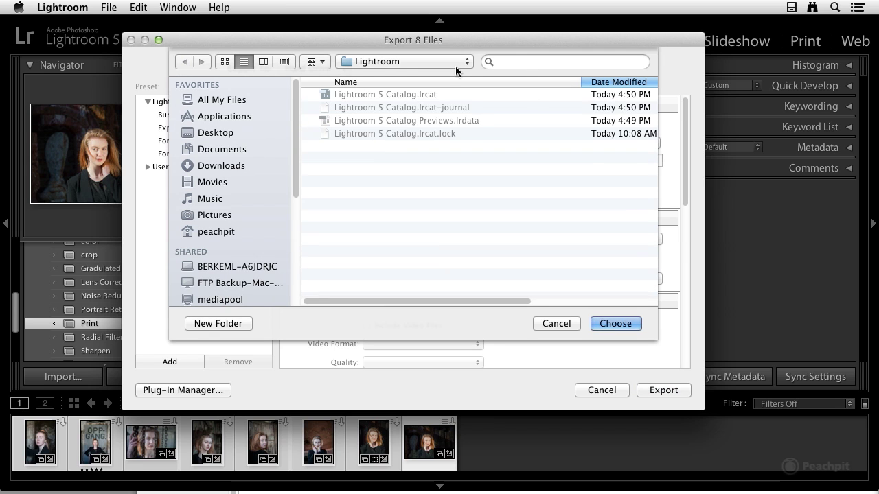
pyautogui.click(616, 324)
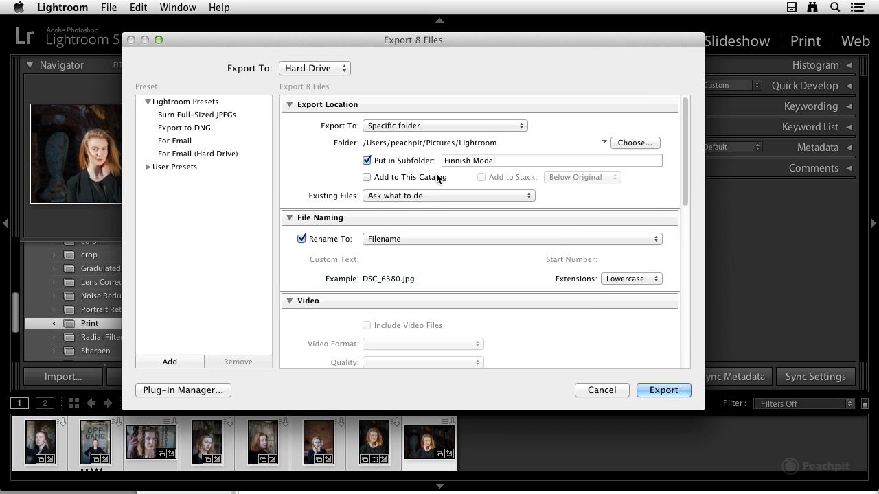
pyautogui.tripleClick(501, 163)
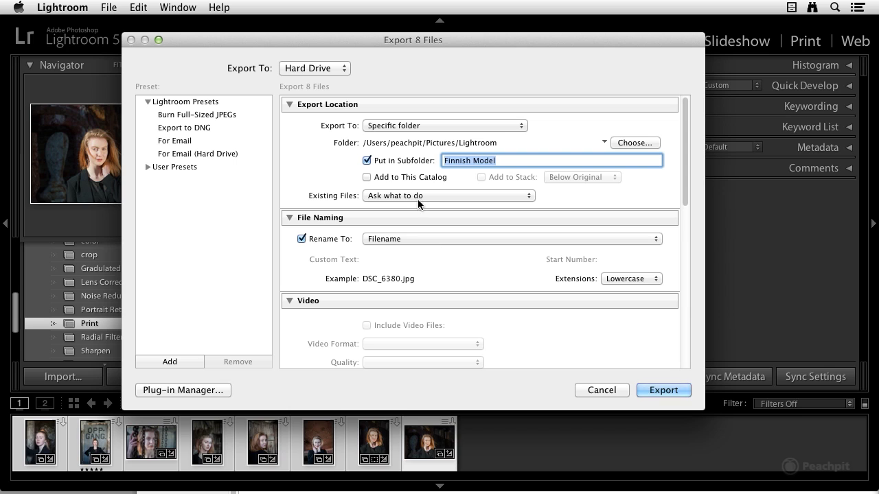
# Examine the file renaming templates and the Filename Template Editor, and cancel the editor without changing the template.
pyautogui.click(411, 238)
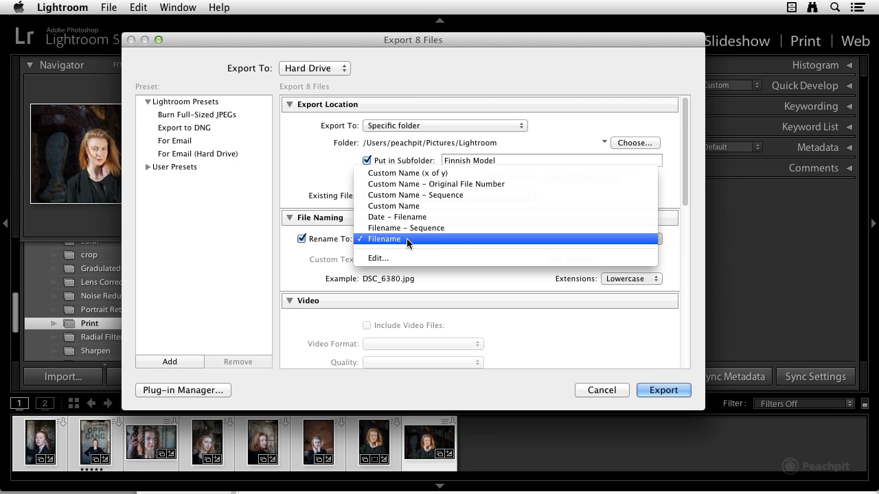
pyautogui.click(403, 259)
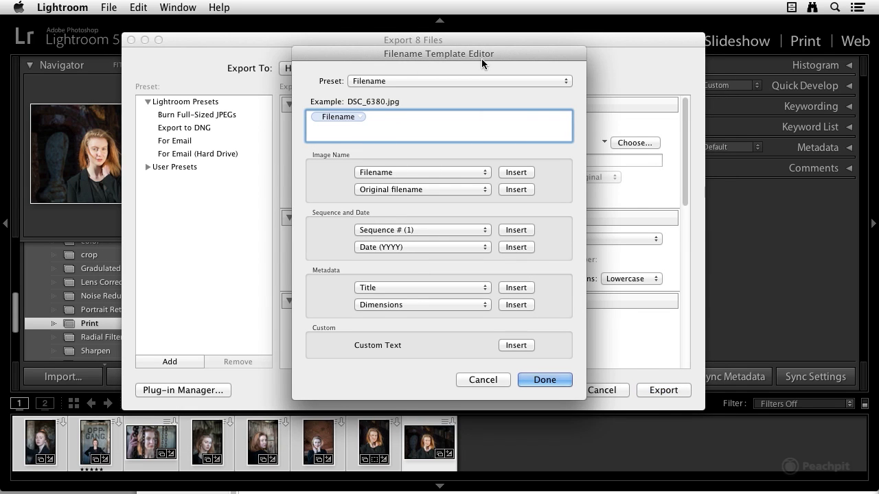
pyautogui.click(475, 379)
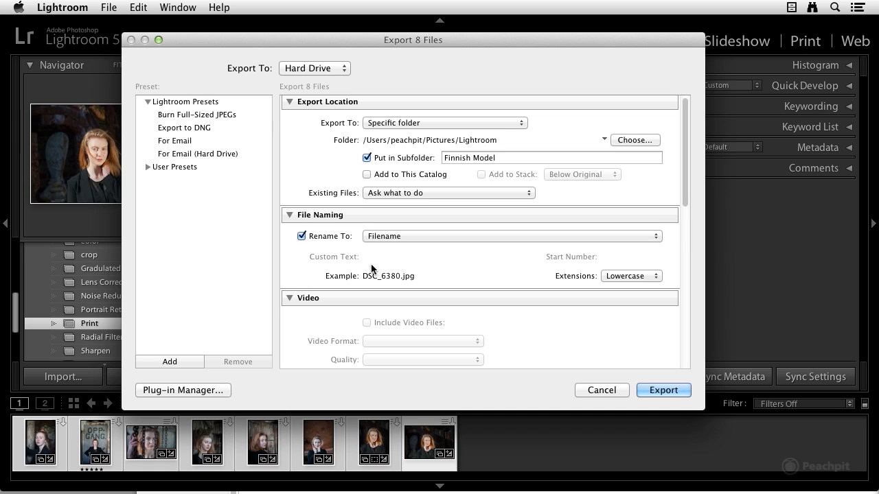
# Review the available image formats in the file settings and keep JPEG as the export format.
pyautogui.scroll(-3, 421, 276)
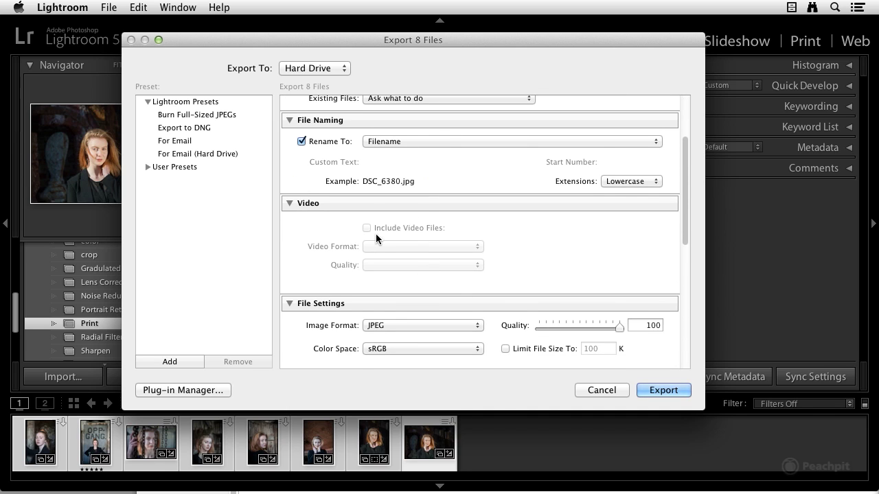
pyautogui.scroll(-1, 377, 238)
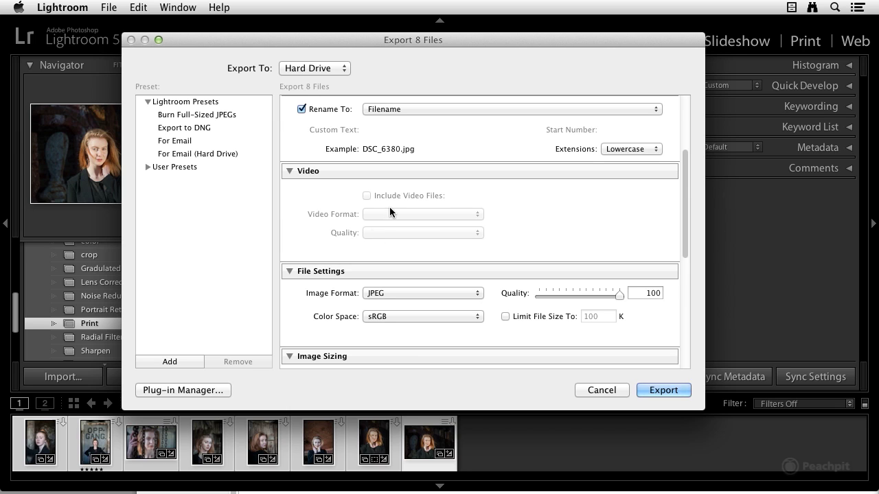
pyautogui.scroll(-2, 393, 214)
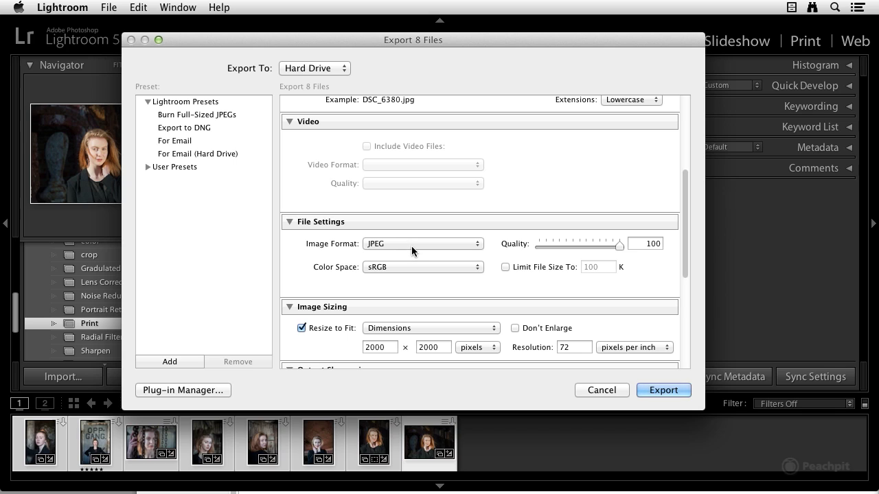
pyautogui.click(414, 246)
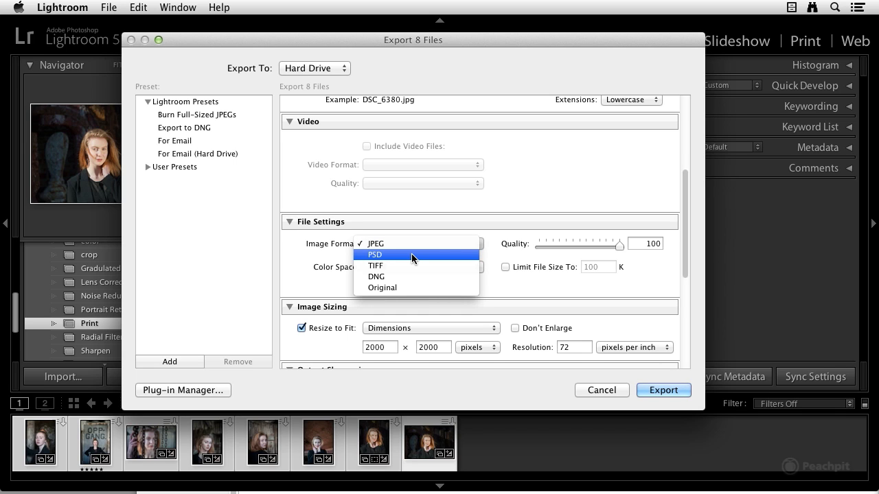
pyautogui.click(399, 289)
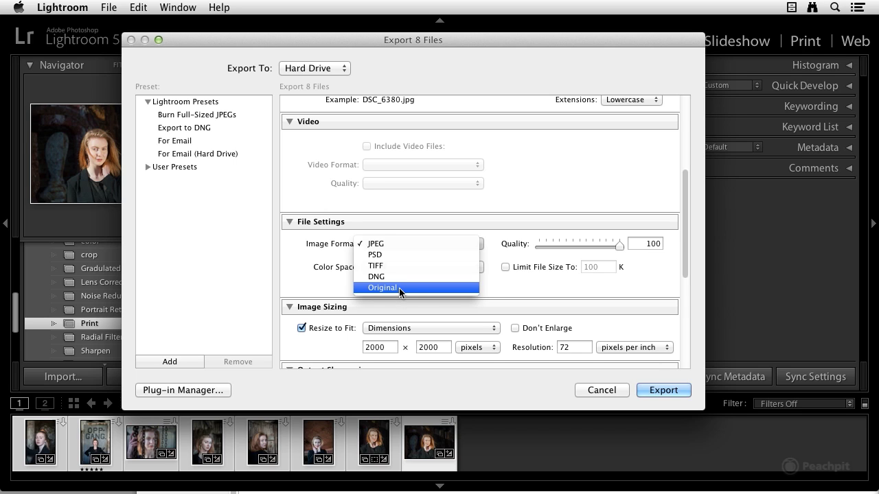
pyautogui.click(384, 246)
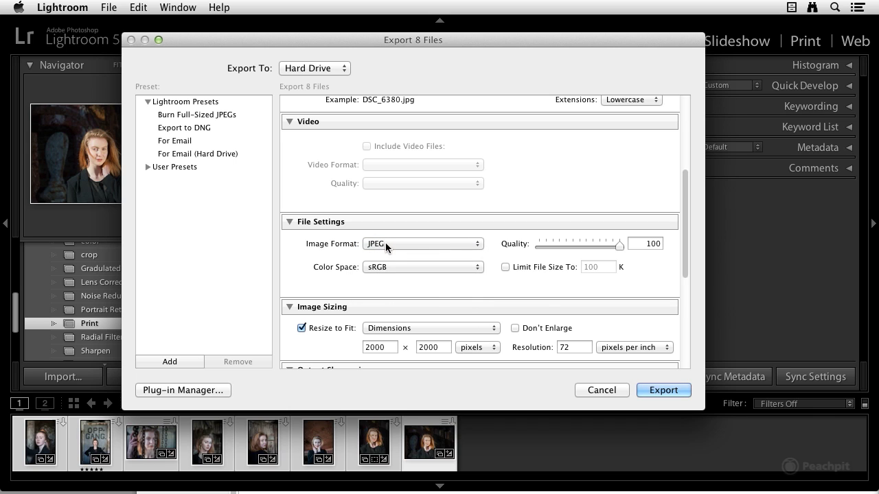
# Try TIFF as the export image format and switch back to JPEG.
pyautogui.click(385, 244)
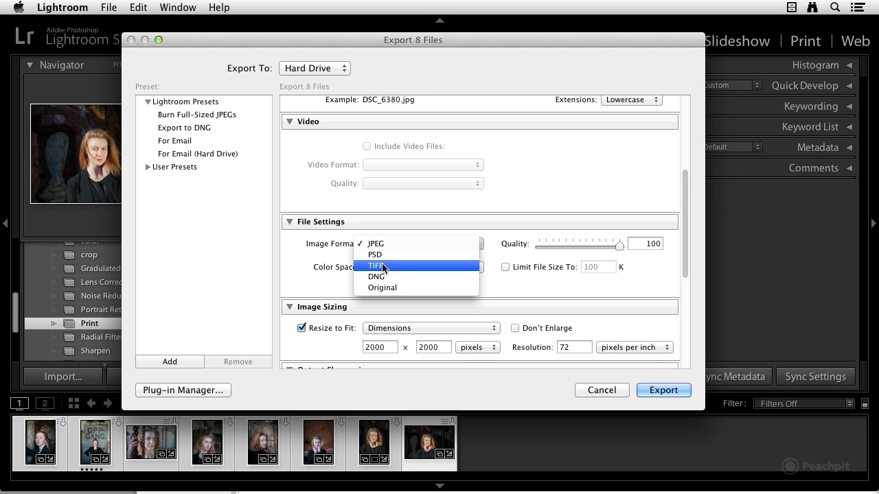
pyautogui.click(384, 267)
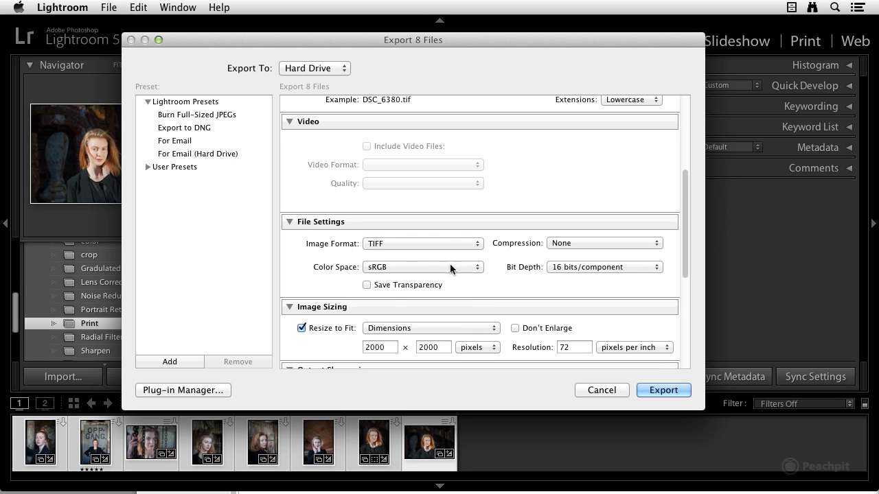
pyautogui.click(419, 244)
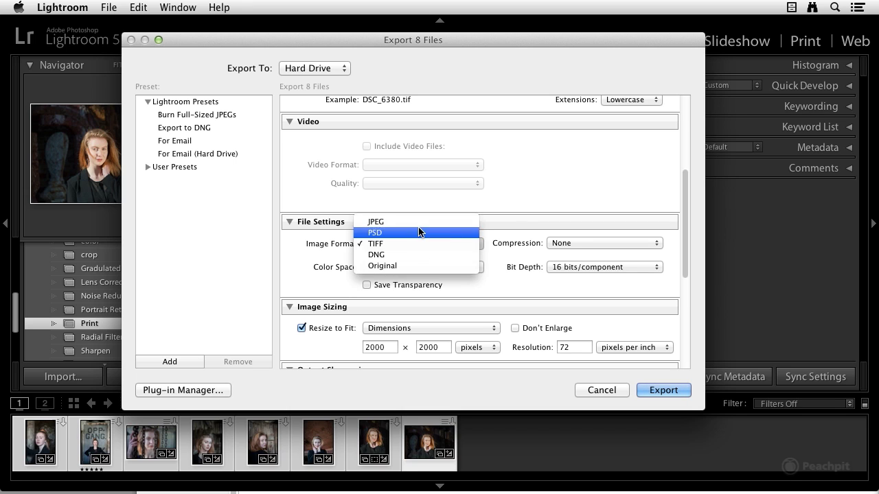
pyautogui.click(418, 223)
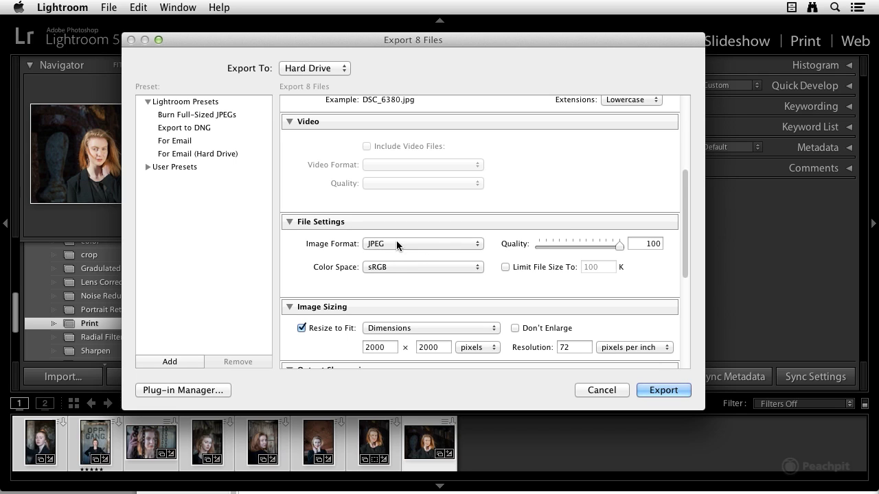
# Keep the sRGB color space and set the JPEG quality to 80, leaving the file size limit off.
pyautogui.click(417, 267)
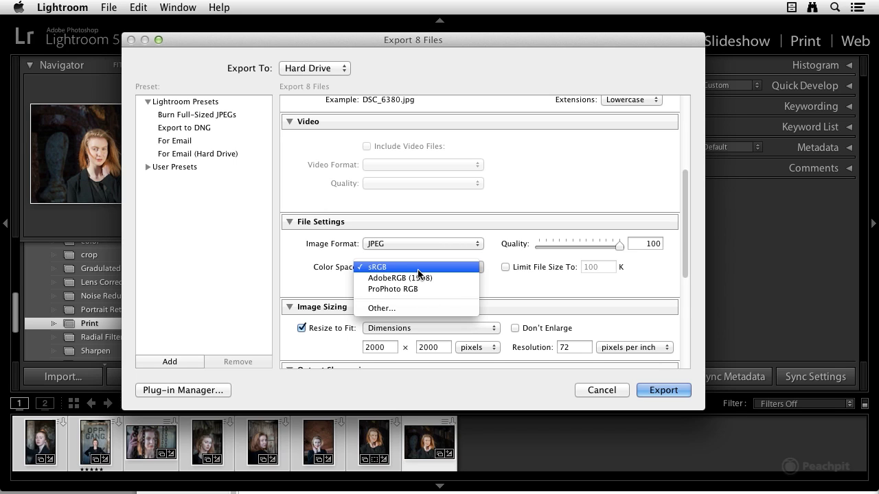
pyautogui.click(419, 269)
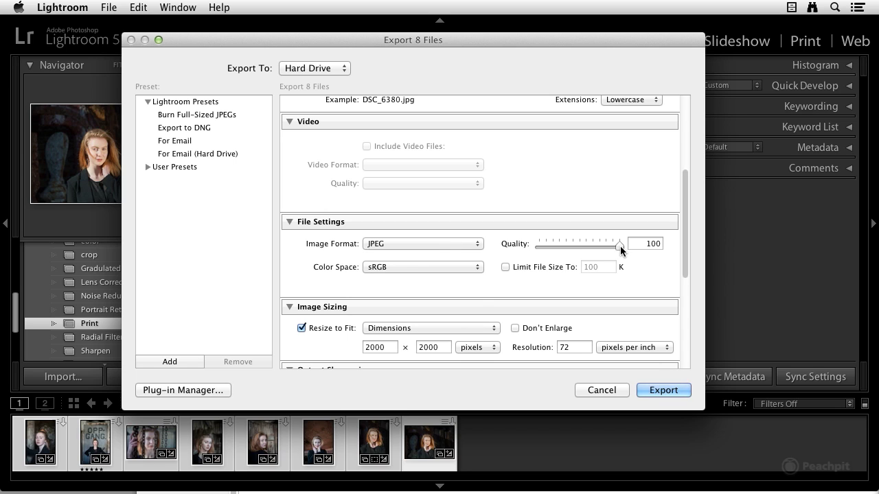
pyautogui.moveTo(614, 251); pyautogui.dragTo(620, 249)
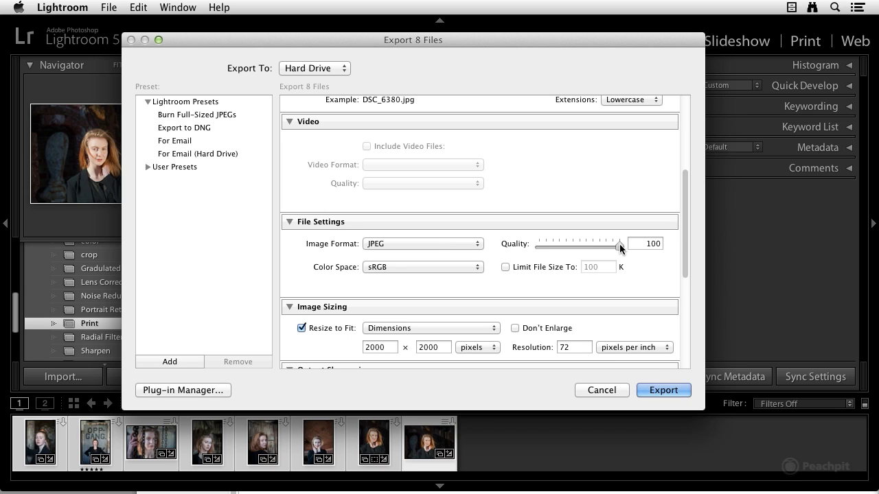
pyautogui.moveTo(620, 244); pyautogui.dragTo(608, 244)
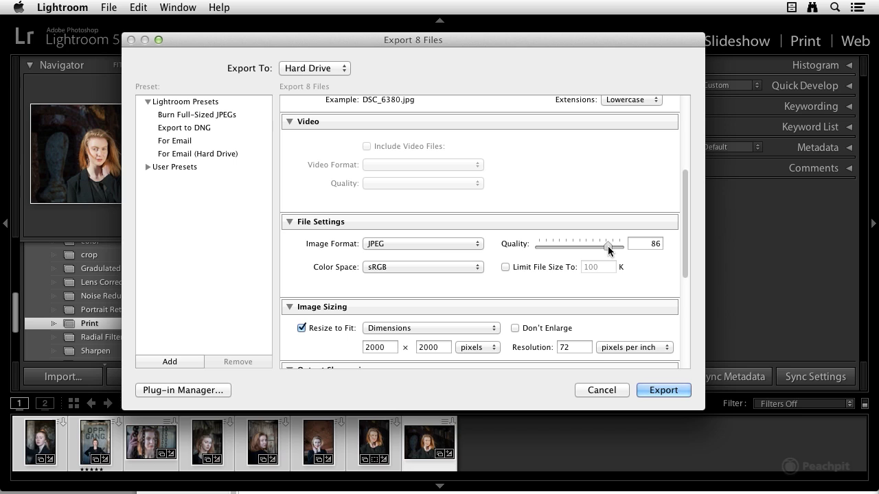
pyautogui.scroll(-1, 607, 246)
pyautogui.moveTo(609, 239); pyautogui.dragTo(605, 240)
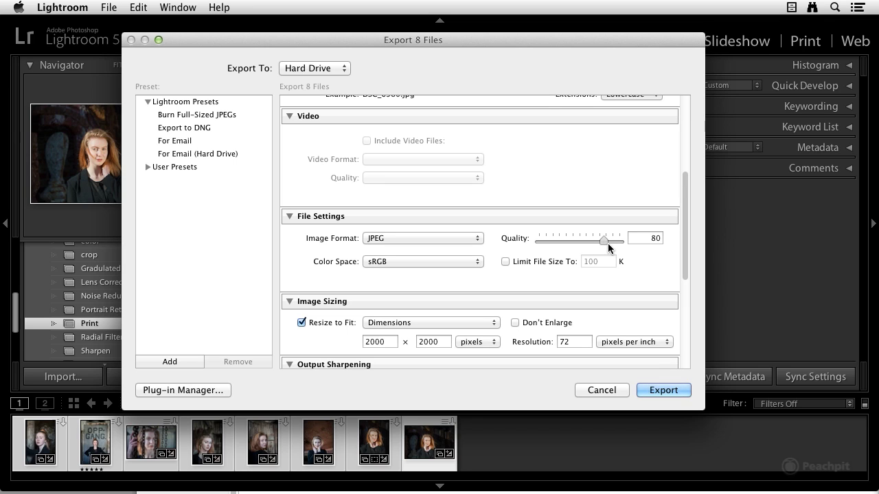
pyautogui.click(505, 261)
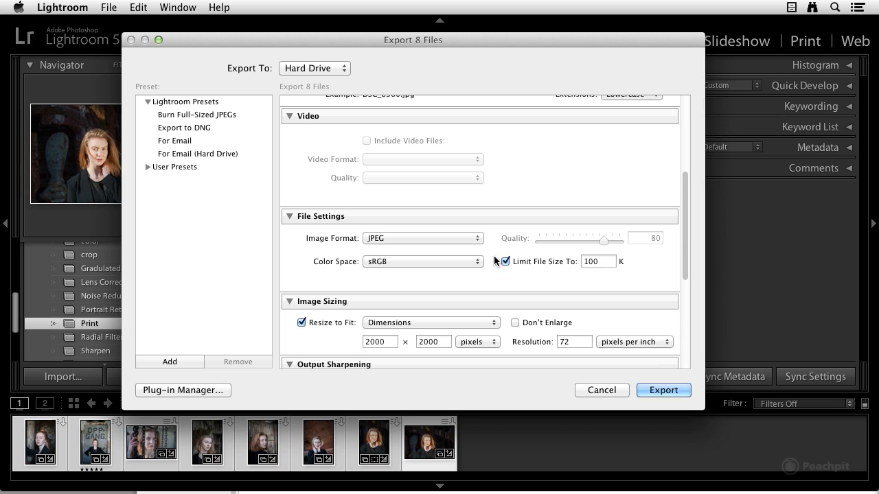
pyautogui.click(505, 262)
# Resize the exported images to fit by Width & Height in the image sizing settings.
pyautogui.scroll(-4, 446, 284)
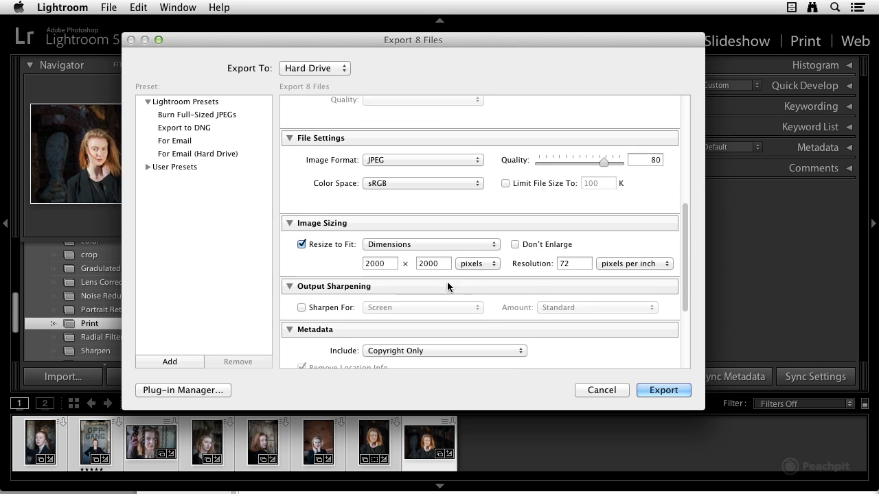
pyautogui.scroll(-1, 448, 287)
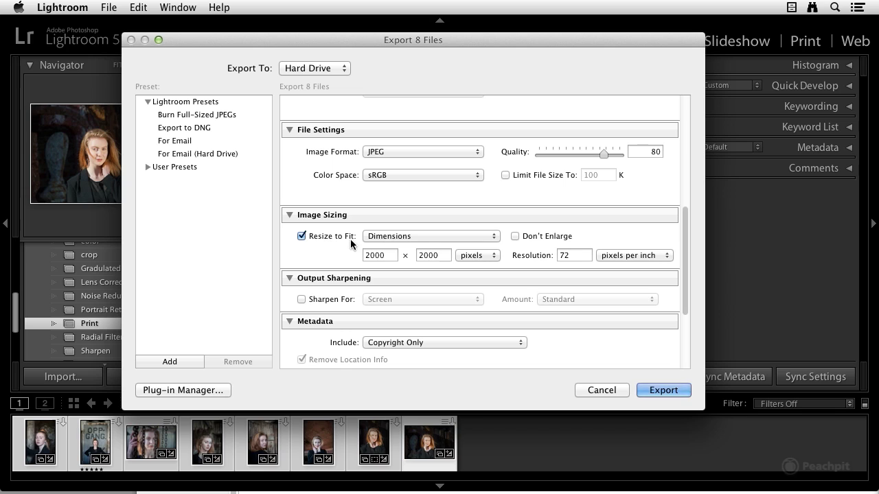
pyautogui.click(315, 238)
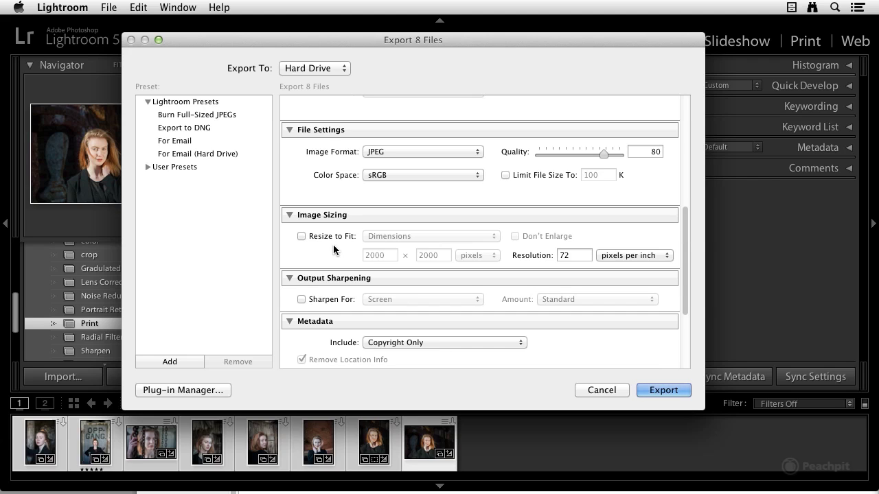
pyautogui.click(300, 237)
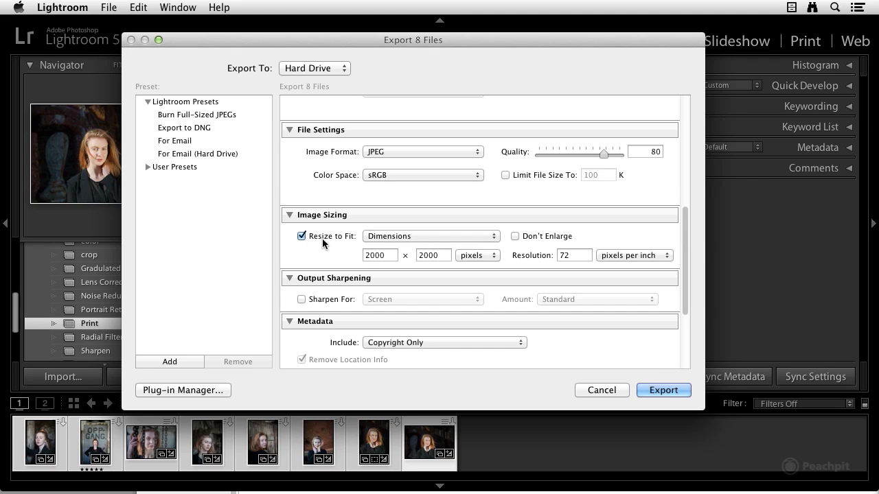
pyautogui.click(430, 237)
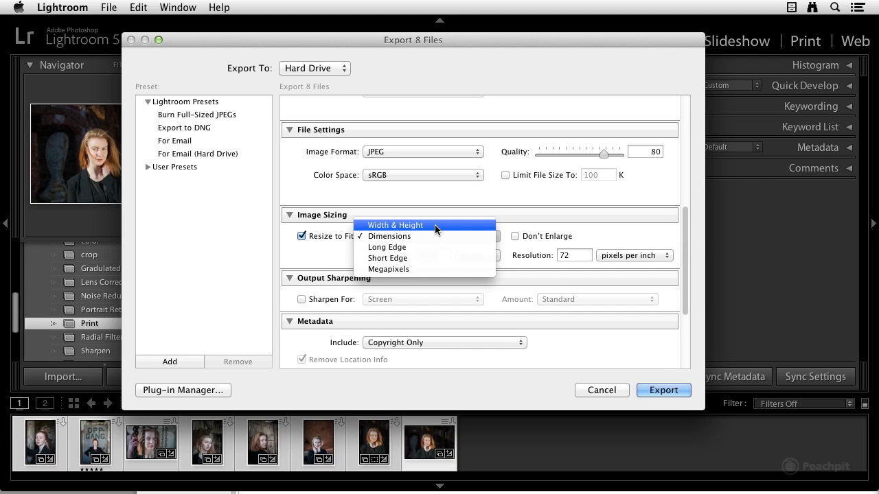
pyautogui.click(435, 224)
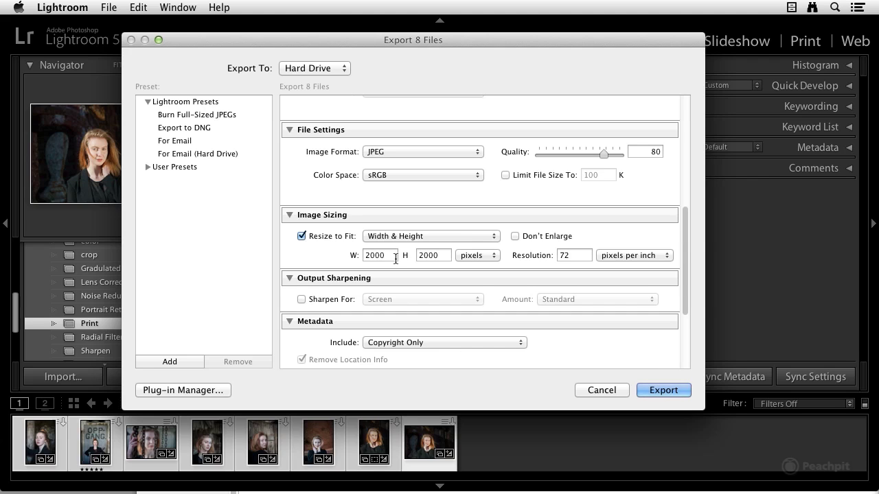
# Try the Dimensions, Long Edge, Short Edge and Megapixels resize options for the exported images and switch back to Width & Height.
pyautogui.click(419, 236)
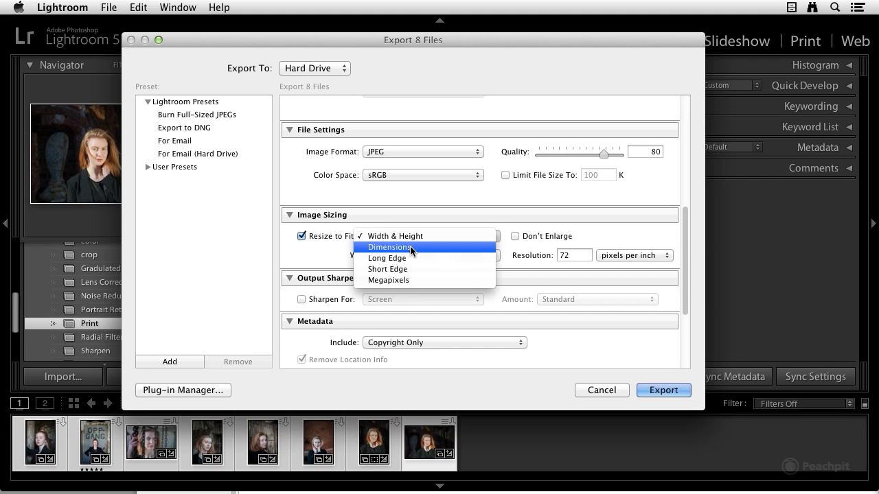
pyautogui.click(412, 248)
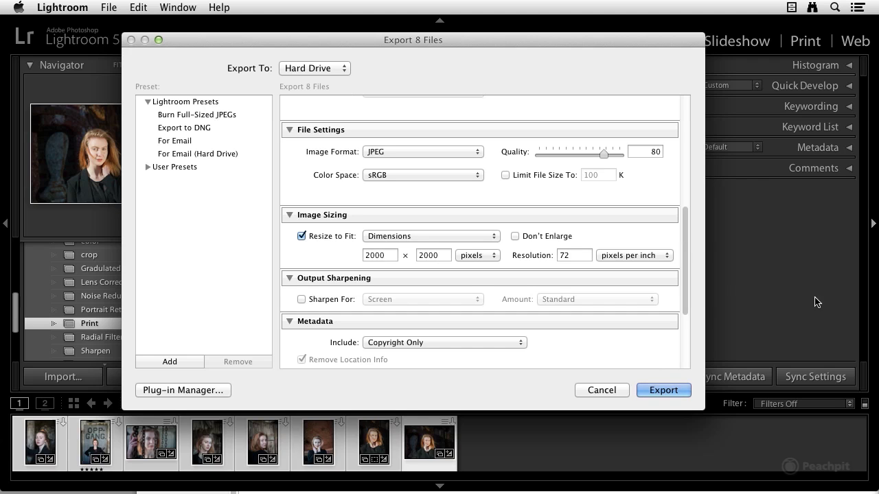
pyautogui.click(488, 235)
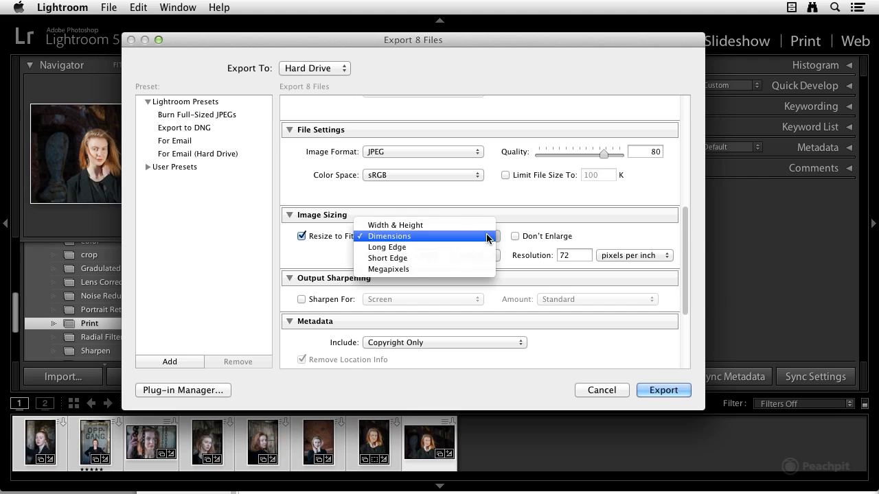
pyautogui.click(488, 237)
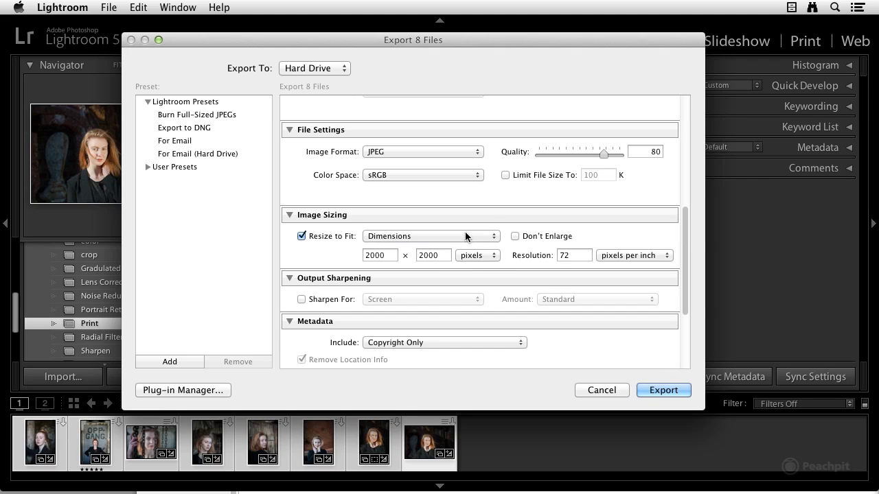
pyautogui.click(465, 236)
pyautogui.click(462, 247)
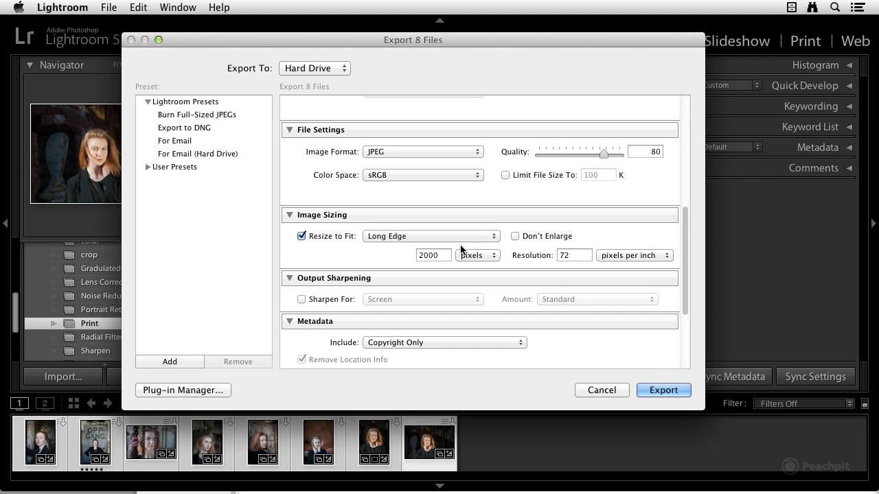
pyautogui.click(462, 238)
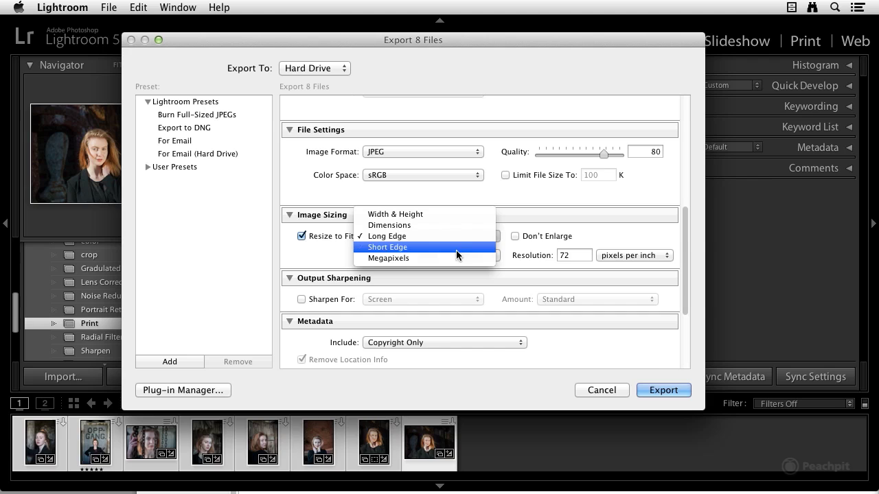
pyautogui.click(456, 248)
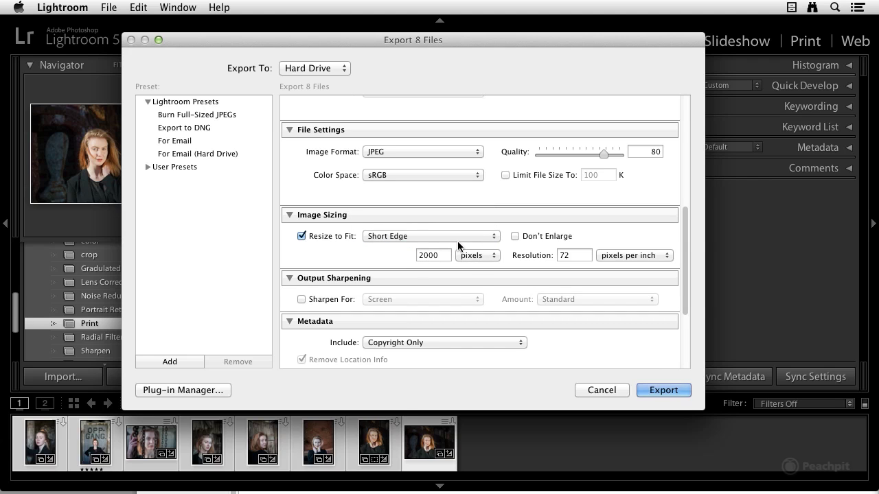
pyautogui.click(450, 236)
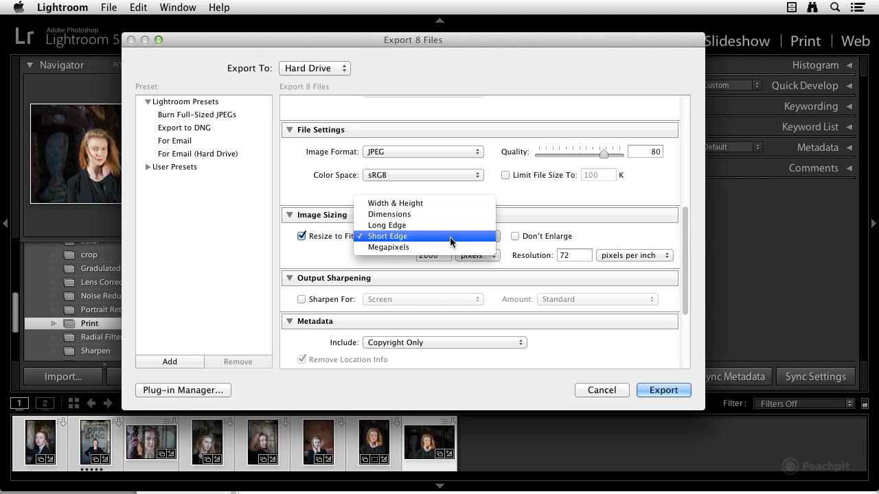
pyautogui.click(446, 247)
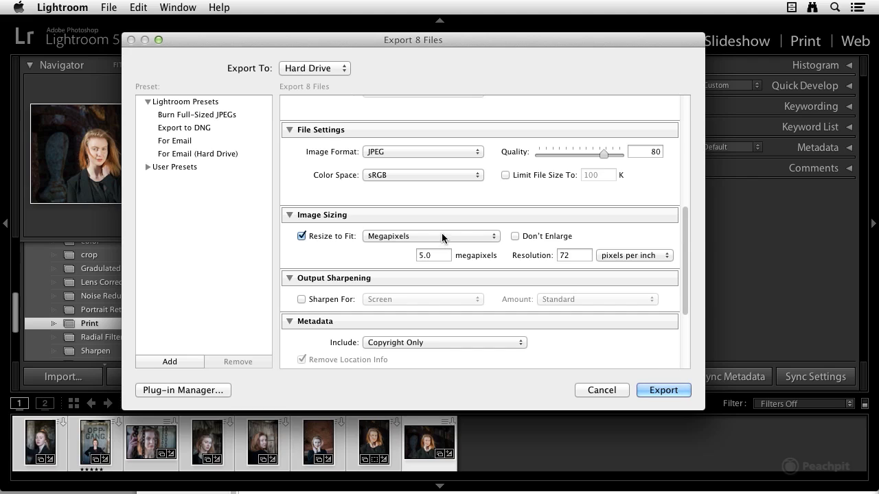
pyautogui.click(442, 237)
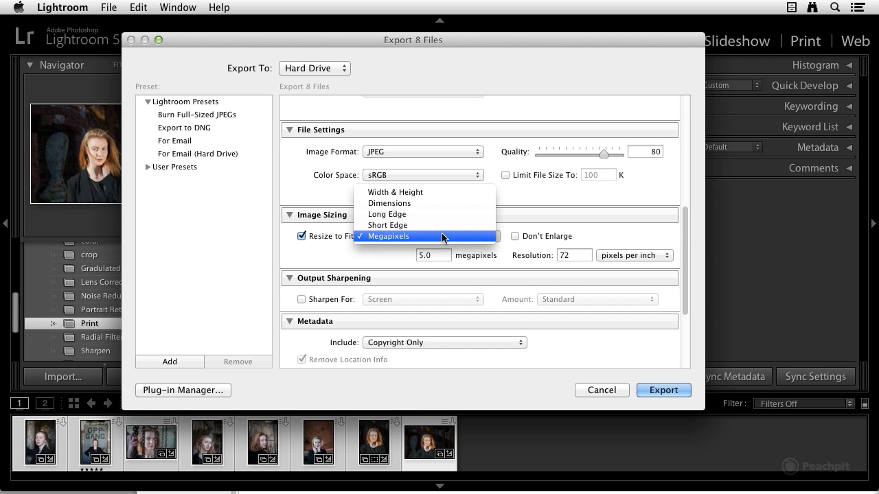
pyautogui.click(439, 193)
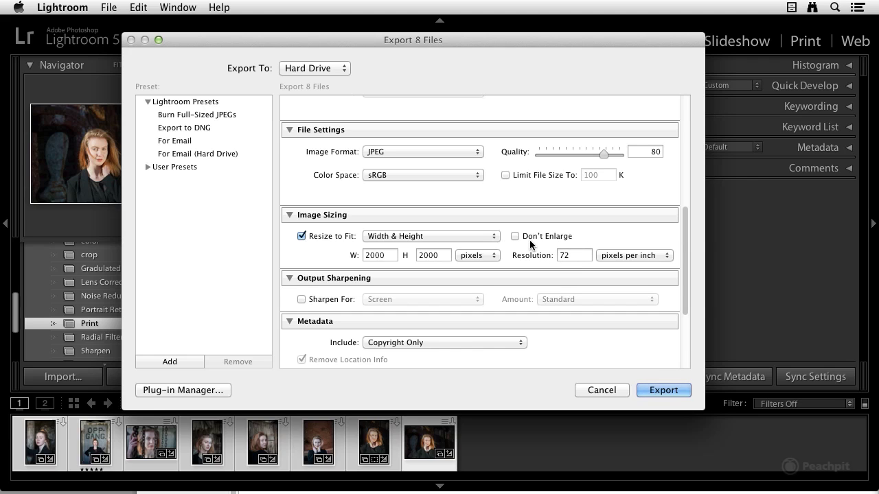
# Enable output sharpening for the exported images, targeting Screen with the Standard amount.
pyautogui.scroll(-2, 544, 251)
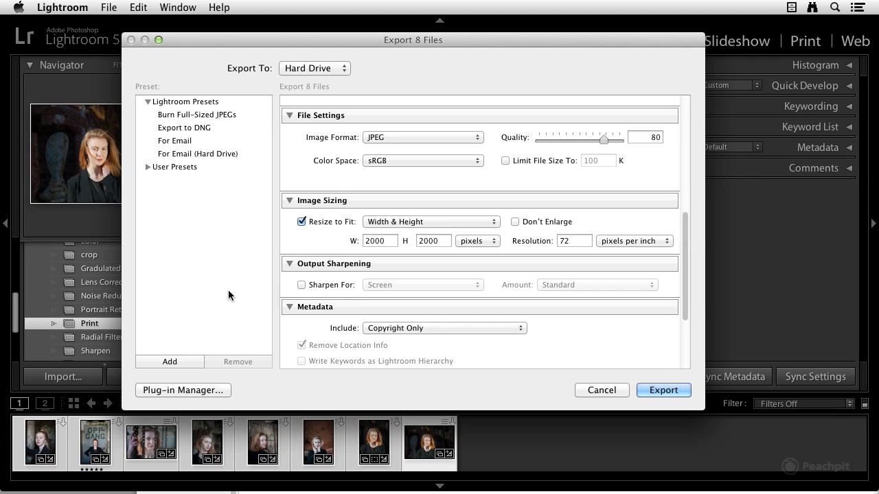
pyautogui.click(302, 287)
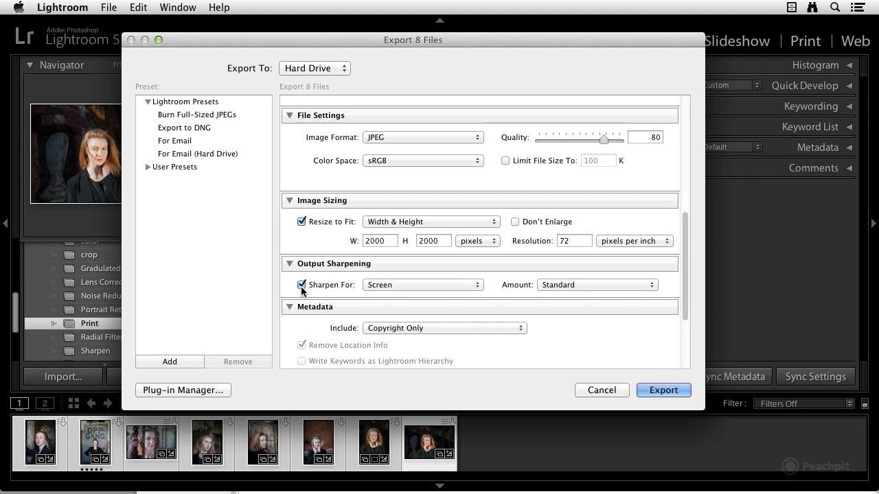
pyautogui.click(400, 286)
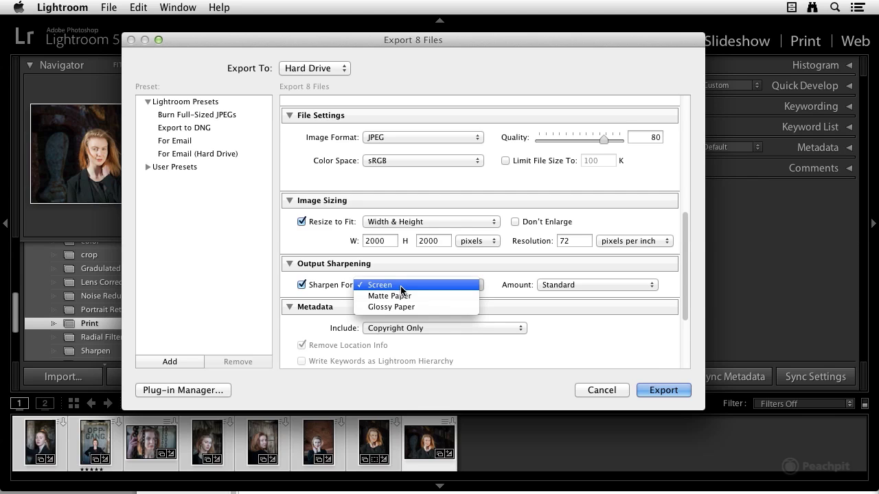
pyautogui.click(401, 290)
pyautogui.click(584, 287)
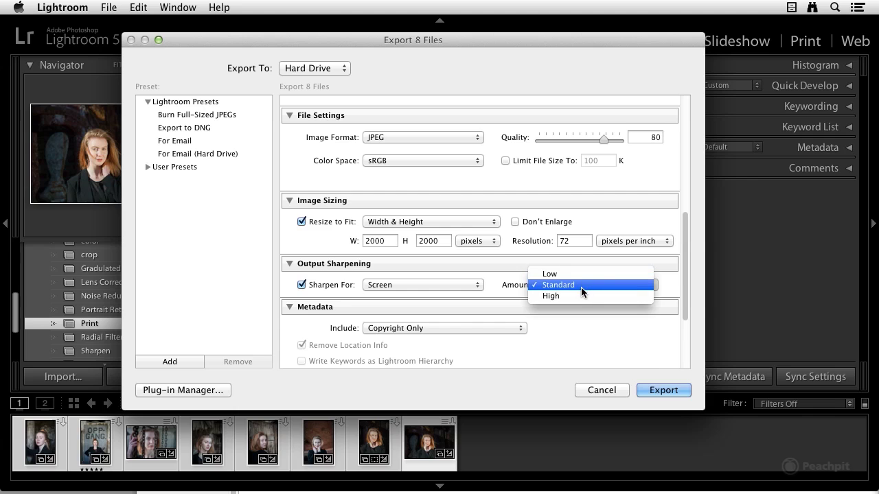
pyautogui.click(580, 285)
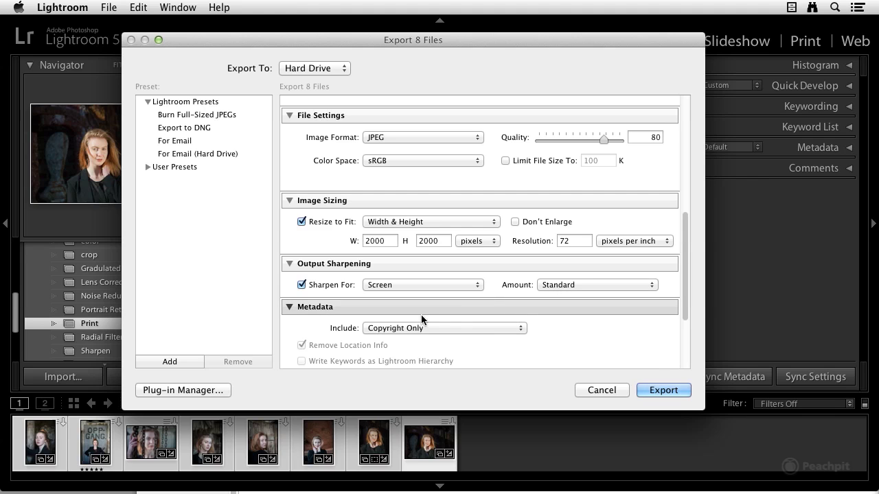
# Review the metadata inclusion options for the export and keep Copyright Only.
pyautogui.scroll(-3, 449, 325)
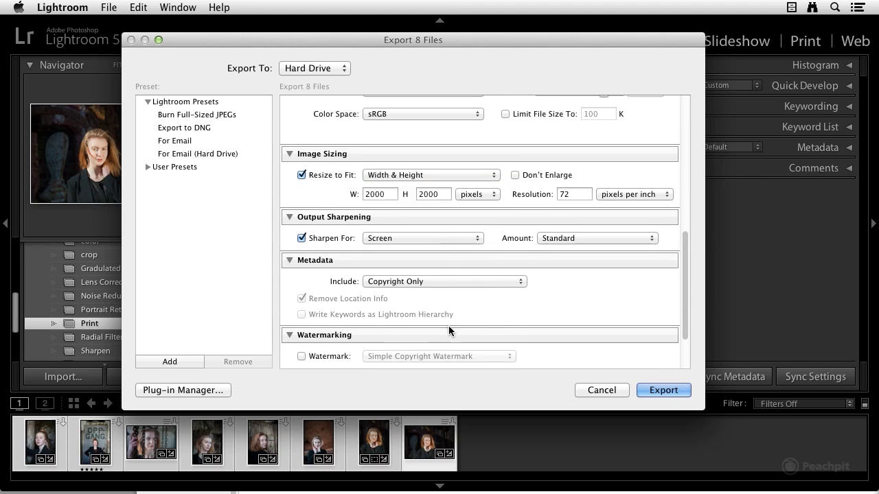
pyautogui.click(447, 281)
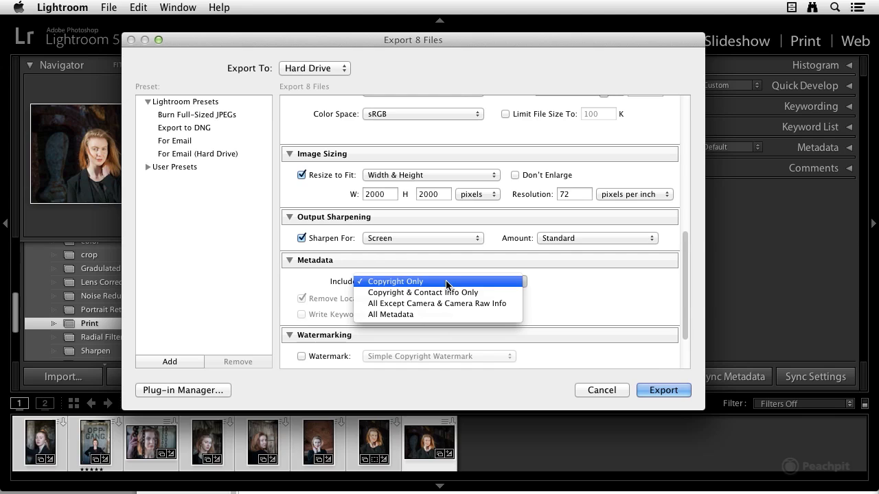
pyautogui.click(447, 283)
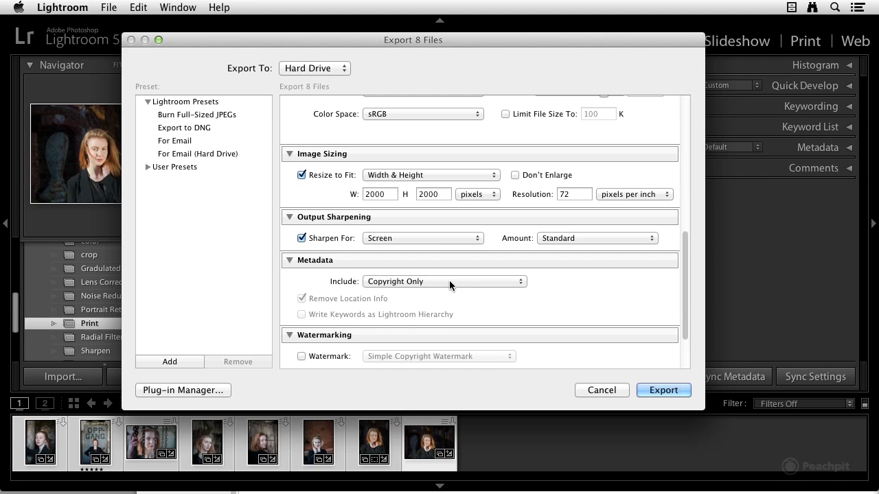
# Turn on watermarking for the export and choose the custom watermark with the photographer's name.
pyautogui.scroll(-3, 374, 314)
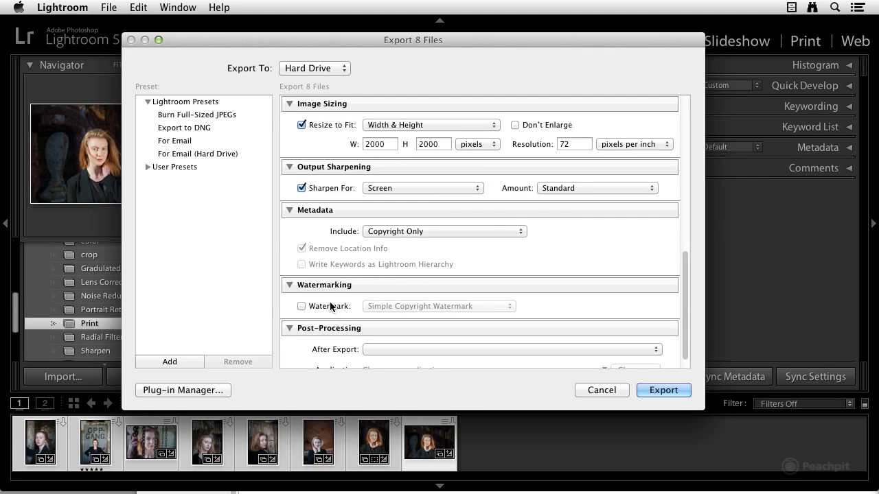
pyautogui.click(302, 307)
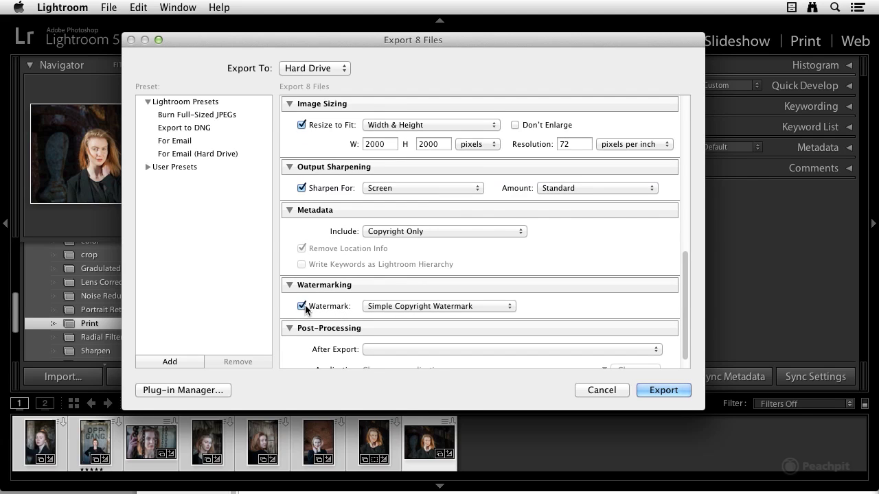
pyautogui.click(419, 307)
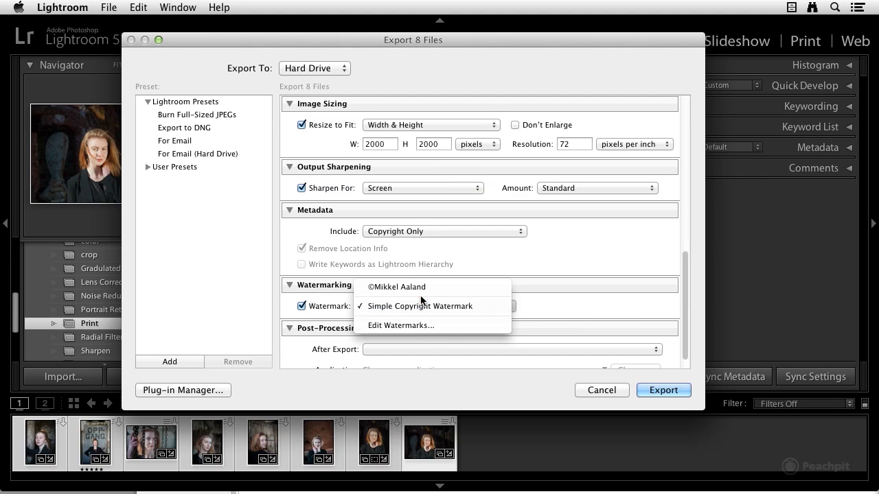
pyautogui.click(422, 288)
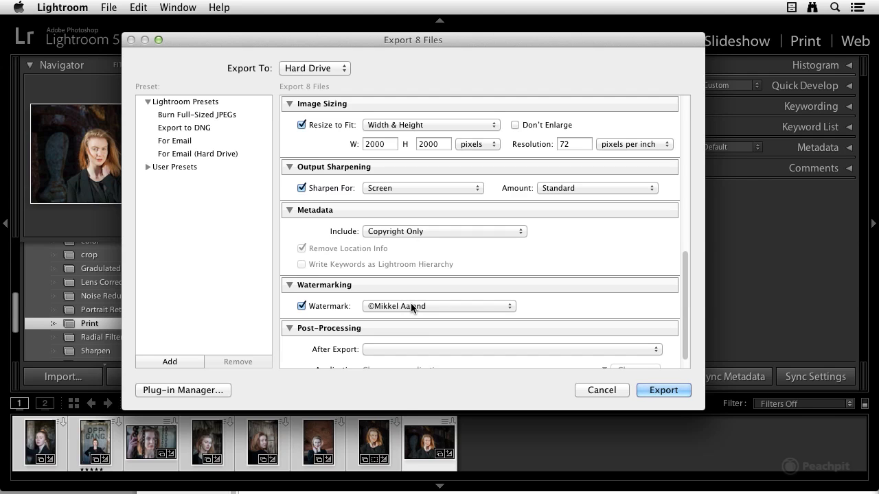
# Examine the text options and effects of the chosen watermark in the Watermark Editor, and leave it without saving.
pyautogui.click(412, 307)
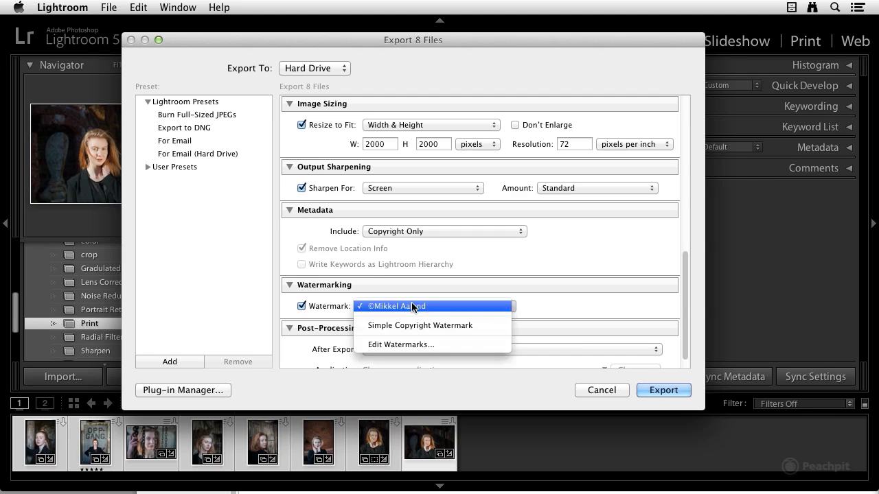
pyautogui.click(411, 345)
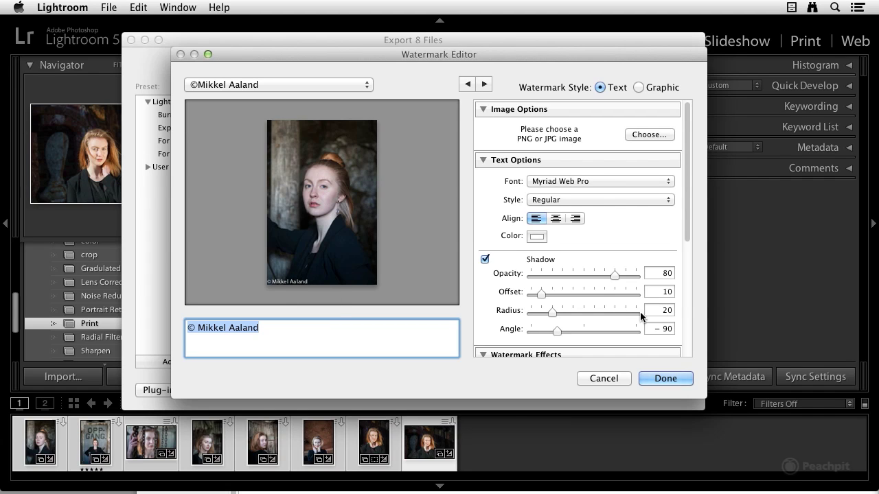
pyautogui.scroll(-10, 618, 302)
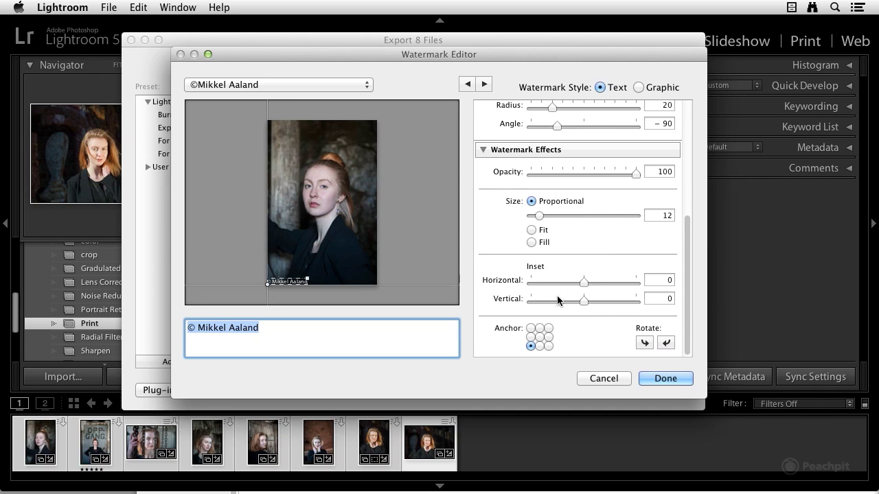
pyautogui.click(598, 381)
# Set the post-processing action after export to Show in Finder.
pyautogui.scroll(-2, 496, 303)
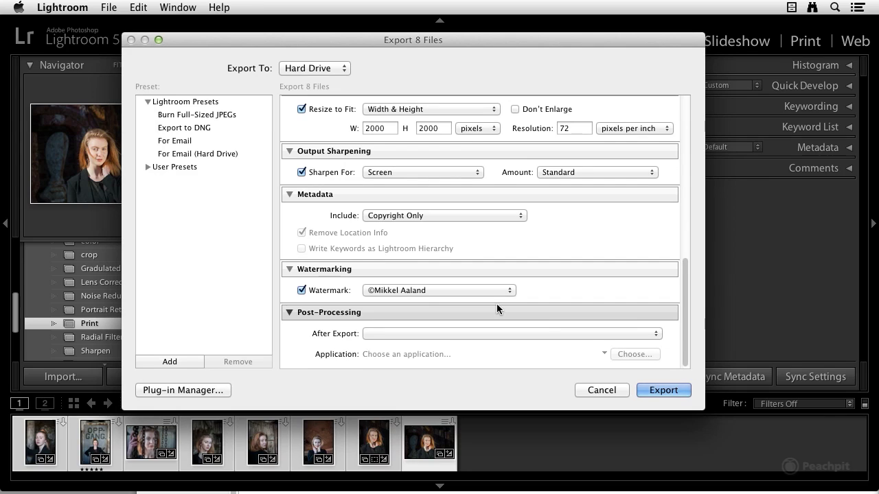
pyautogui.click(438, 333)
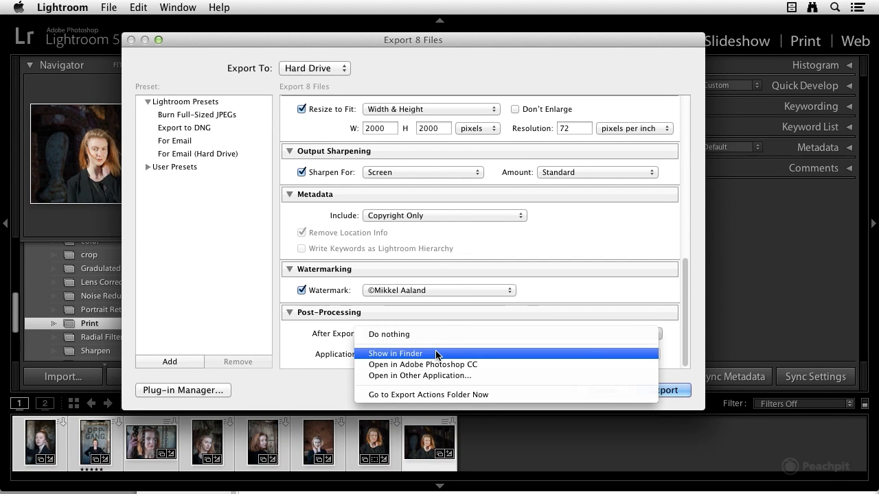
pyautogui.click(430, 357)
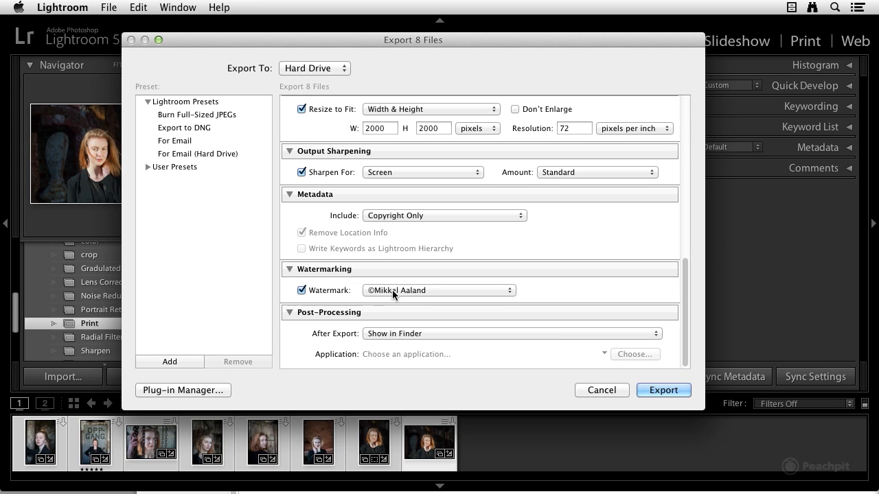
# Look over the export settings and the options for saving them as a user preset, without creating the preset.
pyautogui.scroll(3, 420, 261)
pyautogui.scroll(9, 421, 253)
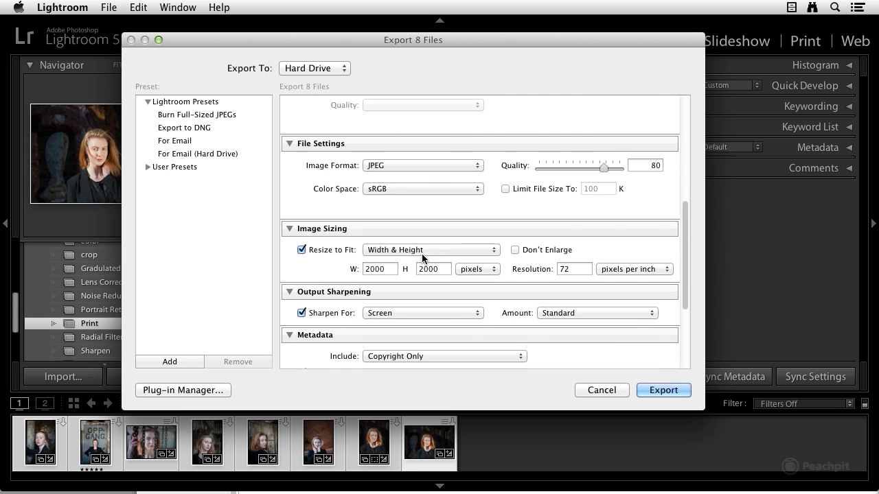
pyautogui.scroll(-12, 424, 250)
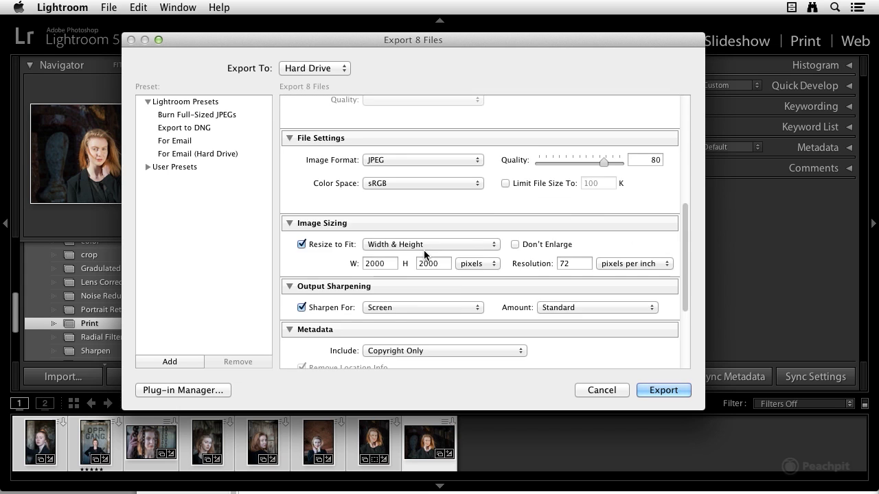
pyautogui.click(181, 359)
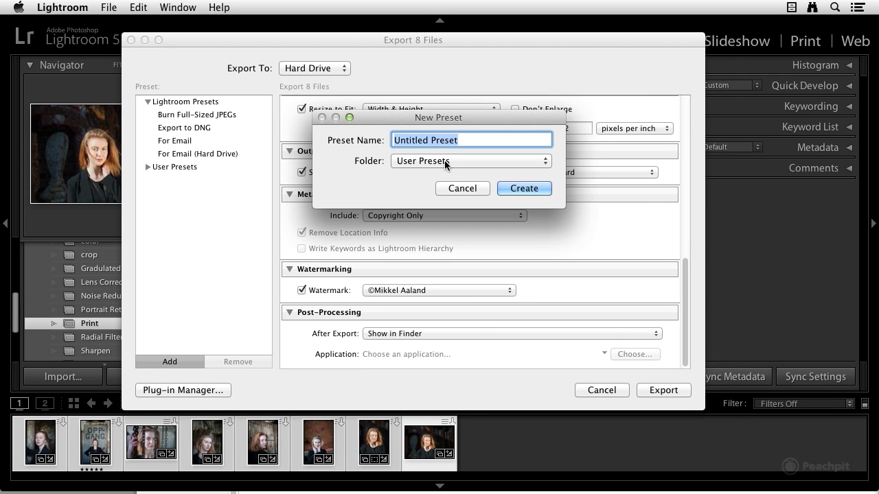
pyautogui.click(476, 187)
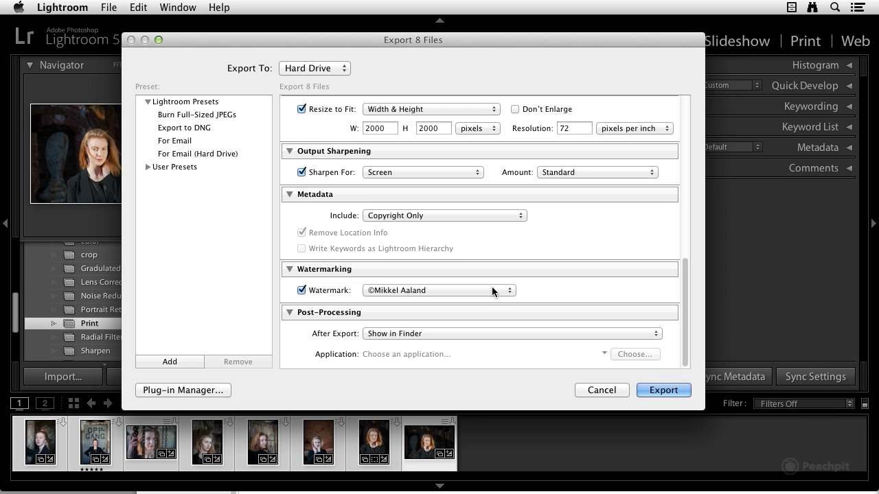
# Check the export settings once more and export the eight selected photos to the hard drive.
pyautogui.scroll(2, 473, 291)
pyautogui.scroll(10, 474, 288)
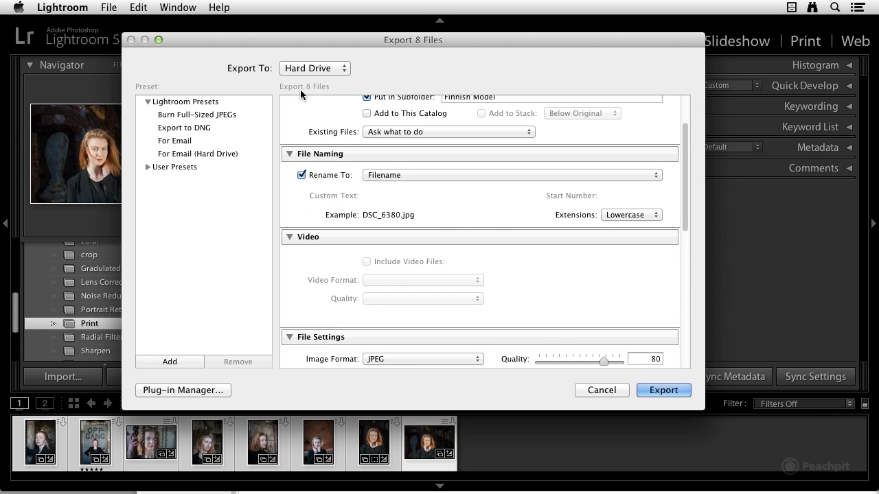
pyautogui.scroll(-20, 587, 306)
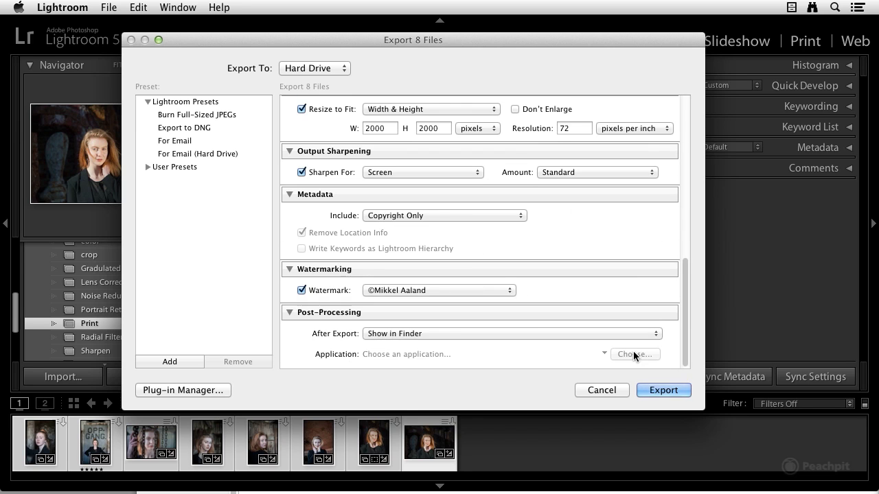
pyautogui.click(658, 389)
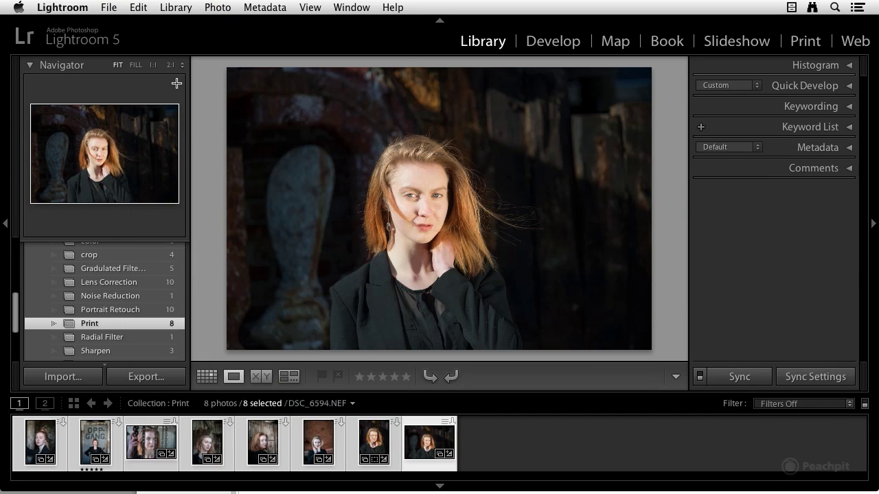
pyautogui.click(183, 77)
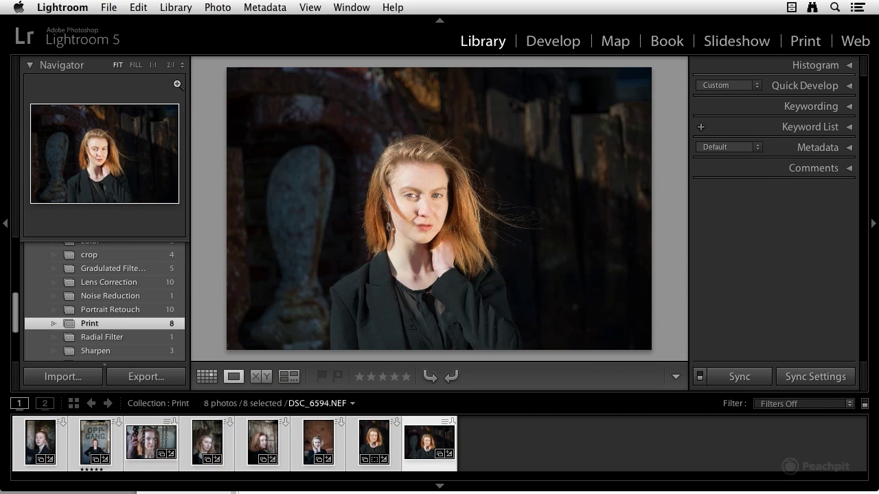